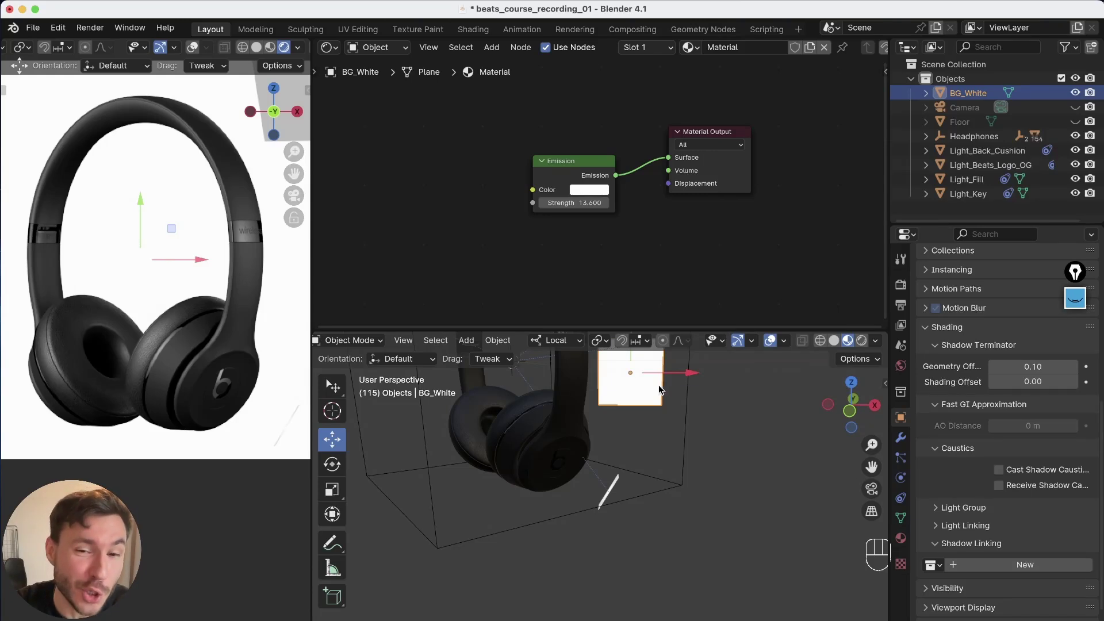
{"action": "middle_click_drag", "start_coordinate": [547, 464], "coordinate": [584, 502]}
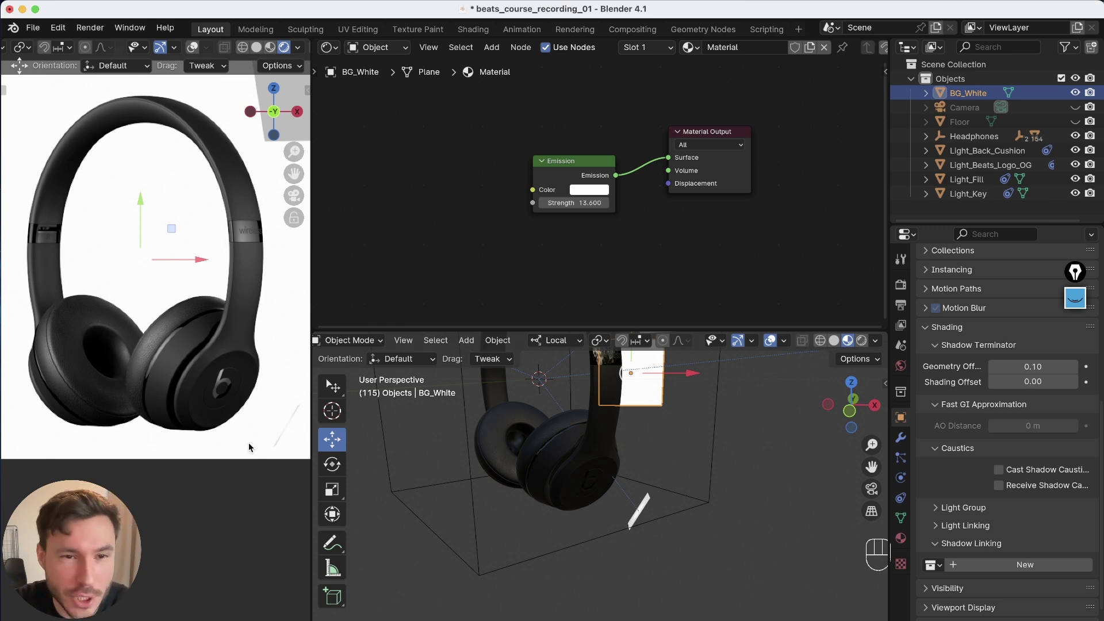
{"action": "left_click_drag", "start_coordinate": [249, 448], "coordinate": [200, 411], "text": "alt"}
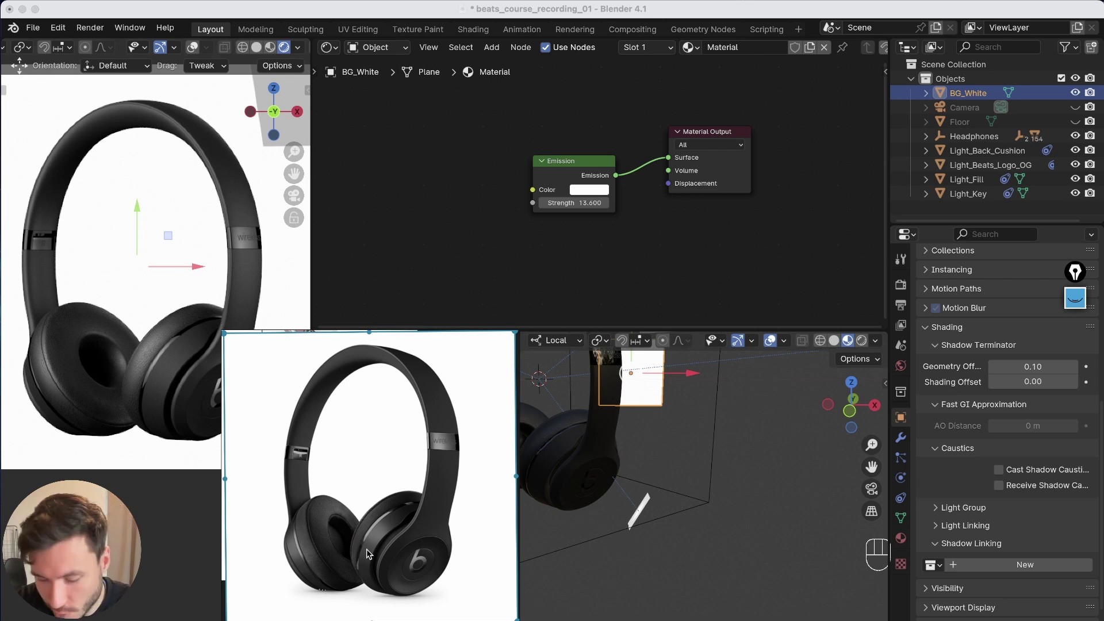
{"action": "right_click_drag", "start_coordinate": [354, 419], "coordinate": [439, 274]}
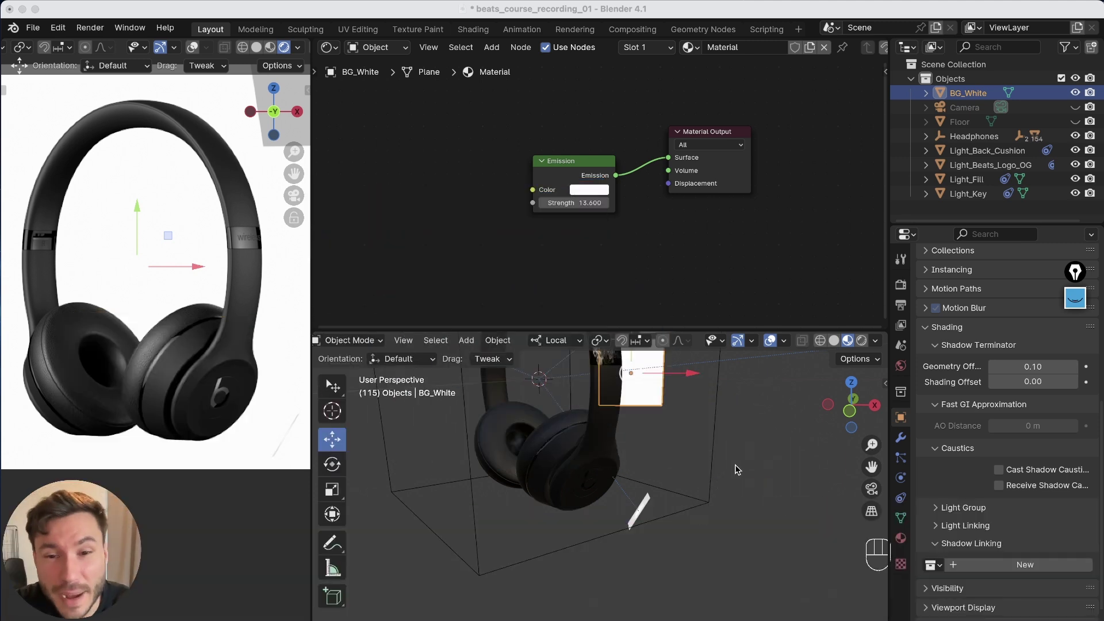
{"action": "right_click", "coordinate": [230, 373]}
Select the Light_Beats_Logo_OG plane and nudge it slightly along its local Y axis to refine the logo's reflection.
{"action": "scroll", "coordinate": [633, 458], "scroll_direction": "up", "scroll_amount": 5}
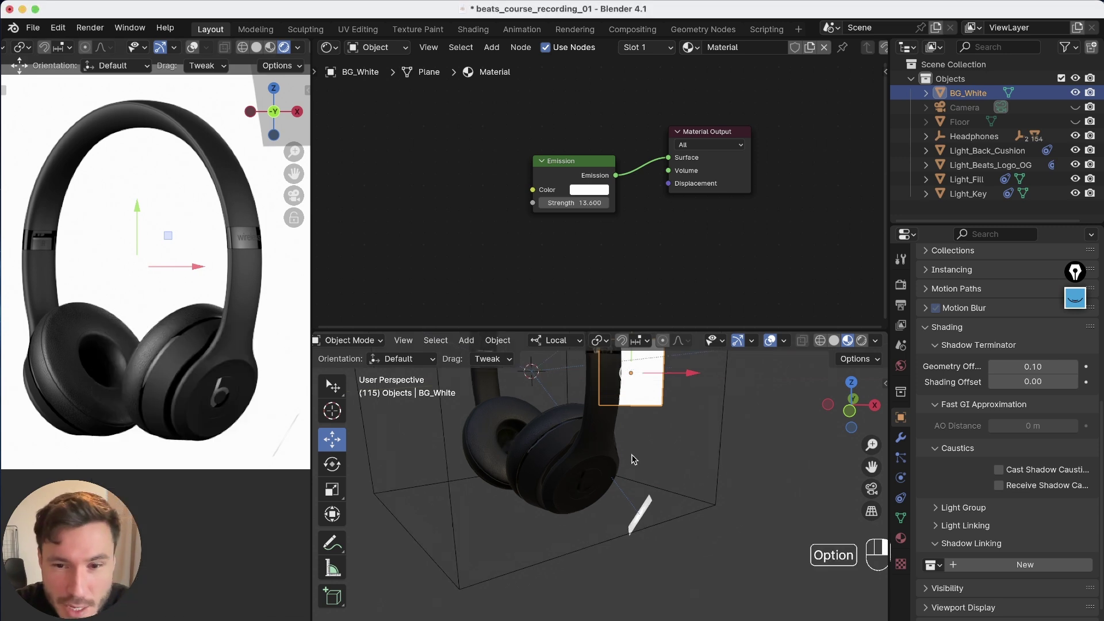
{"action": "left_click", "coordinate": [678, 552]}
{"action": "left_click_drag", "start_coordinate": [694, 514], "coordinate": [692, 517]}
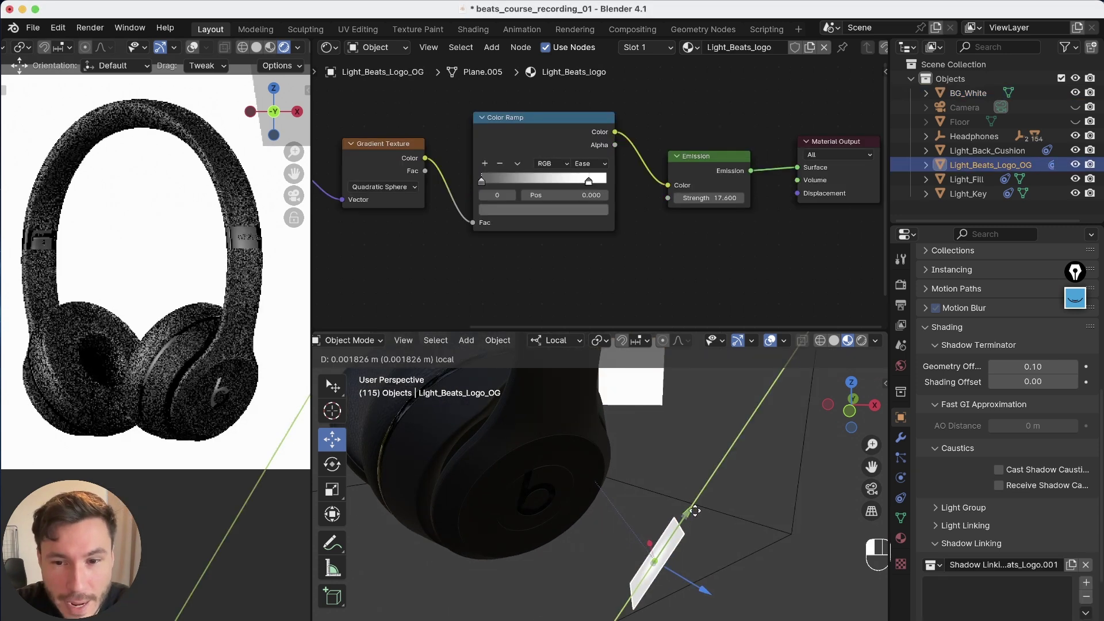
{"action": "scroll", "coordinate": [229, 405], "scroll_direction": "up", "scroll_amount": 5}
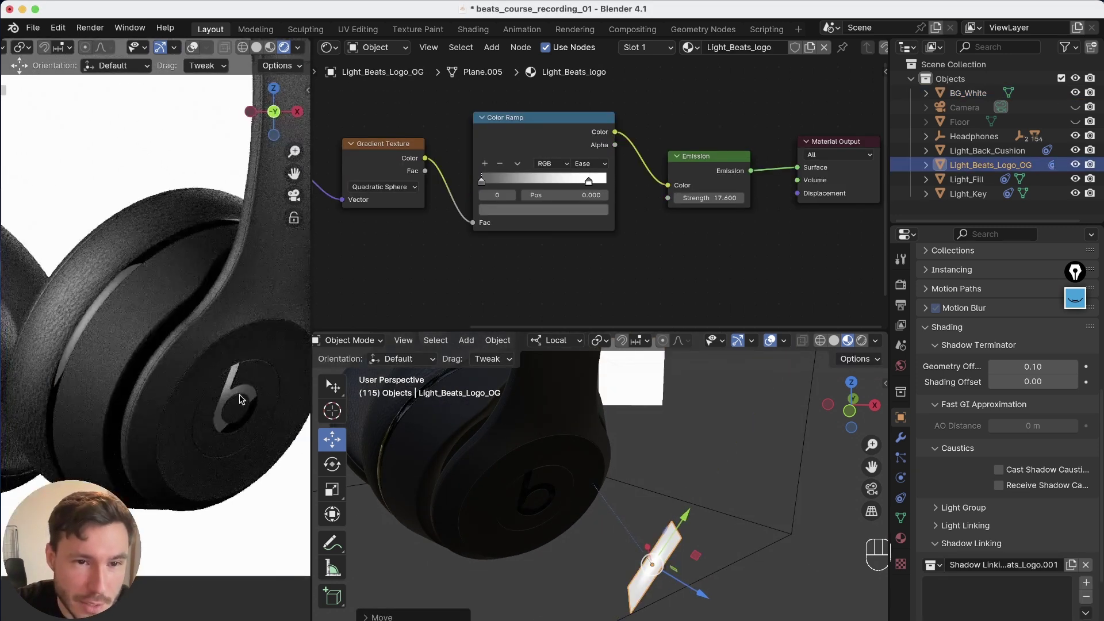
{"action": "scroll", "coordinate": [230, 392], "scroll_direction": "up", "scroll_amount": 2, "text": "alt"}
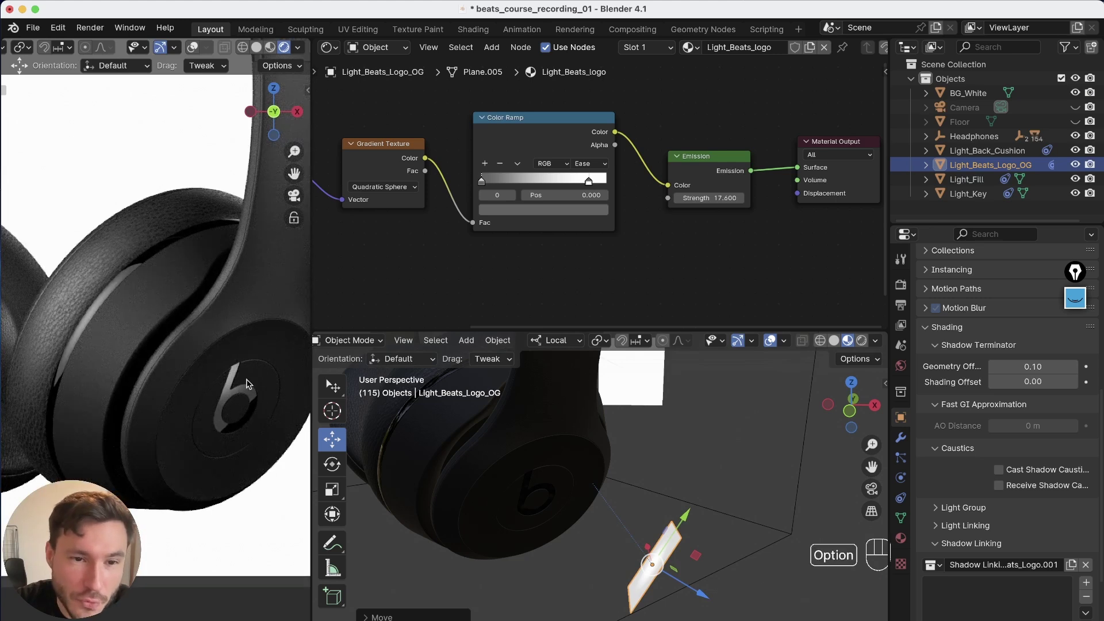
{"action": "mouse_move", "coordinate": [694, 520]}
{"action": "left_mouse_down"}
{"action": "mouse_move", "coordinate": [683, 538]}
{"action": "mouse_move", "coordinate": [692, 522]}
{"action": "left_mouse_up"}
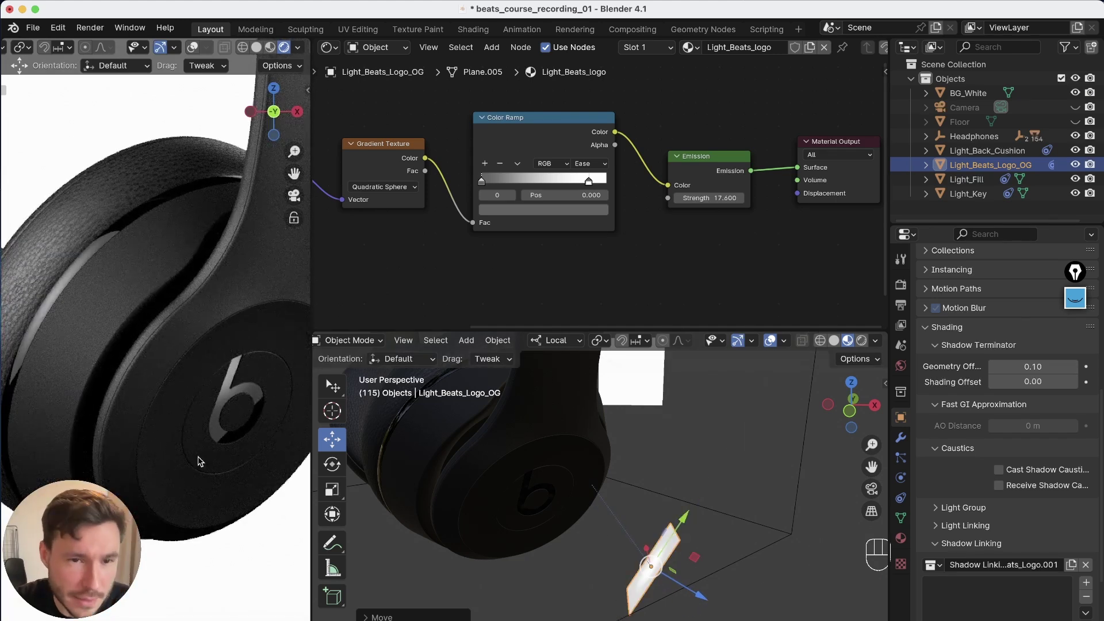
{"action": "scroll", "coordinate": [193, 439], "scroll_direction": "up", "scroll_amount": 2}
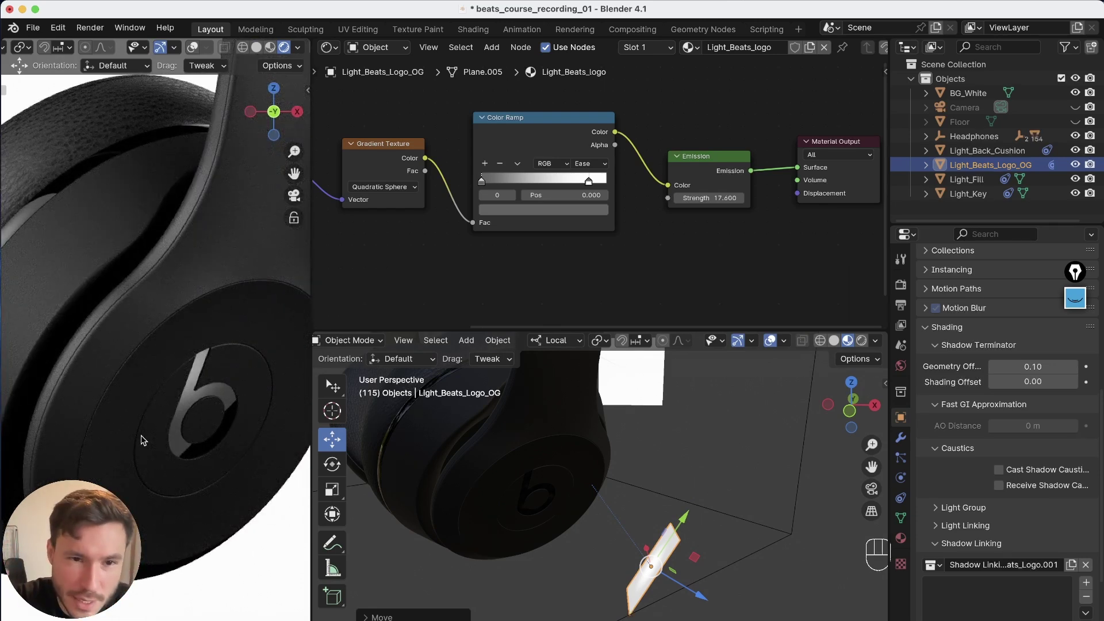
Show the hidden Floor object in the viewport and select it.
{"action": "right_click_drag", "start_coordinate": [196, 440], "coordinate": [150, 479], "text": "alt"}
{"action": "middle_click_drag", "start_coordinate": [151, 478], "coordinate": [212, 426], "text": "alt"}
{"action": "right_click_drag", "start_coordinate": [211, 431], "coordinate": [172, 495], "text": "alt"}
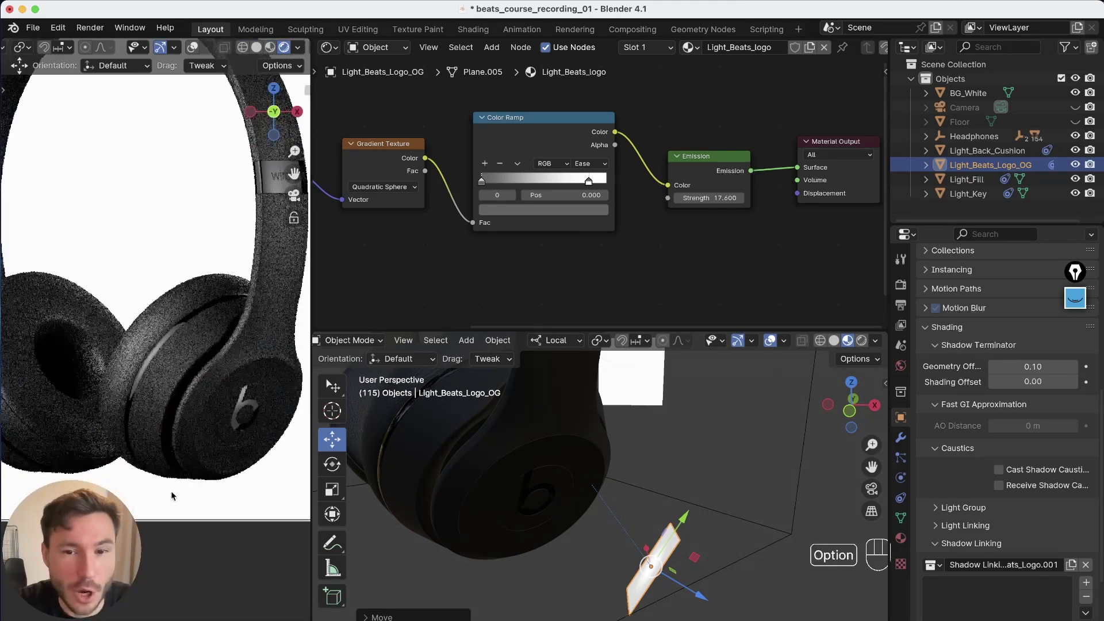
{"action": "middle_click_drag", "start_coordinate": [173, 495], "coordinate": [211, 477], "text": "alt"}
{"action": "right_click_drag", "start_coordinate": [478, 456], "coordinate": [460, 489], "text": "alt"}
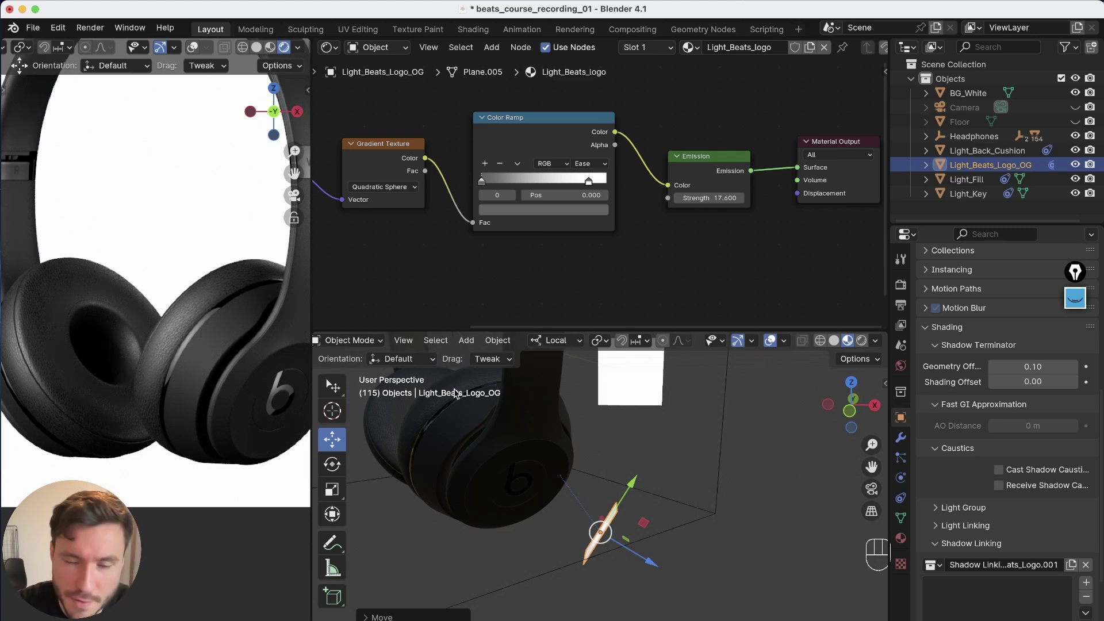
{"action": "left_click", "coordinate": [1075, 121]}
{"action": "left_click", "coordinate": [644, 483]}
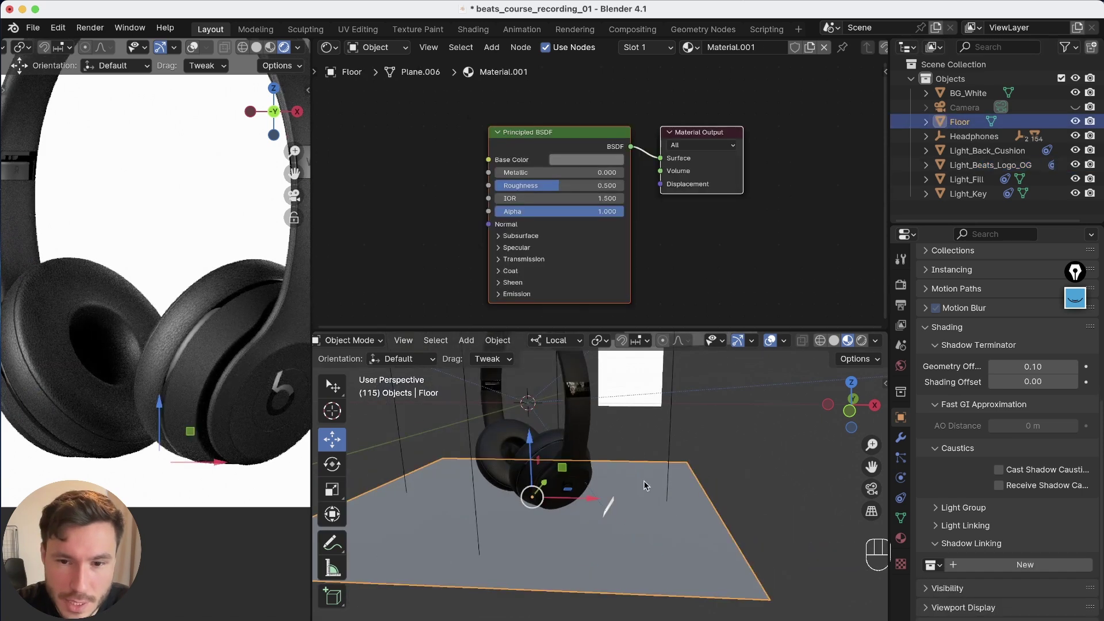
Try raising the Floor plane along its Z axis toward the ear cups and undo the move.
{"action": "left_click_drag", "start_coordinate": [619, 538], "coordinate": [534, 503], "text": "alt"}
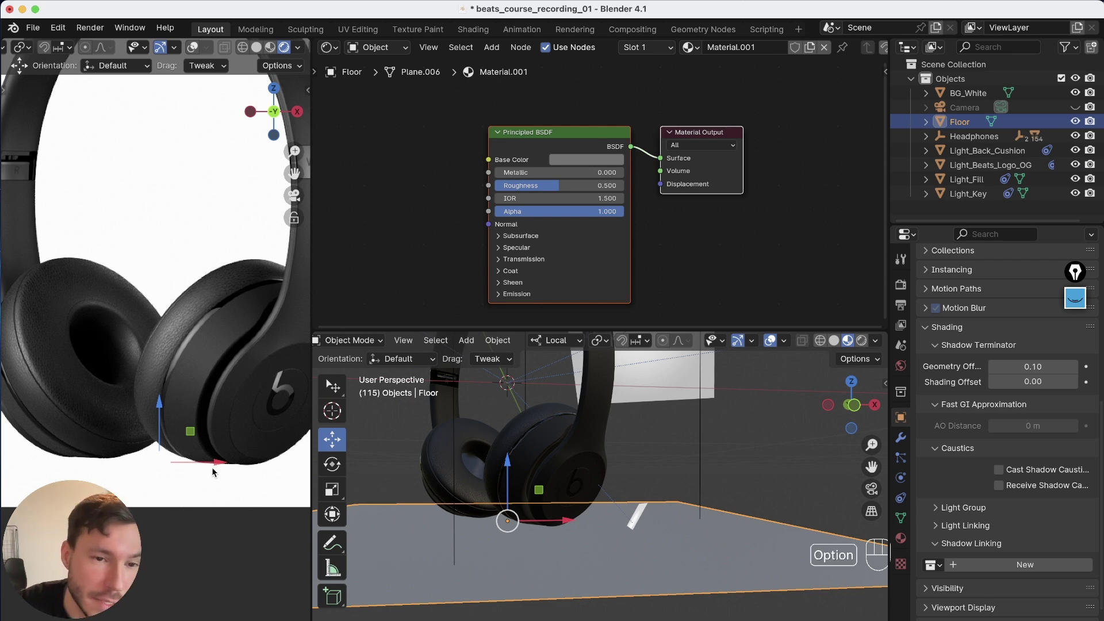
{"action": "middle_click_drag", "start_coordinate": [283, 431], "coordinate": [276, 339], "text": "alt"}
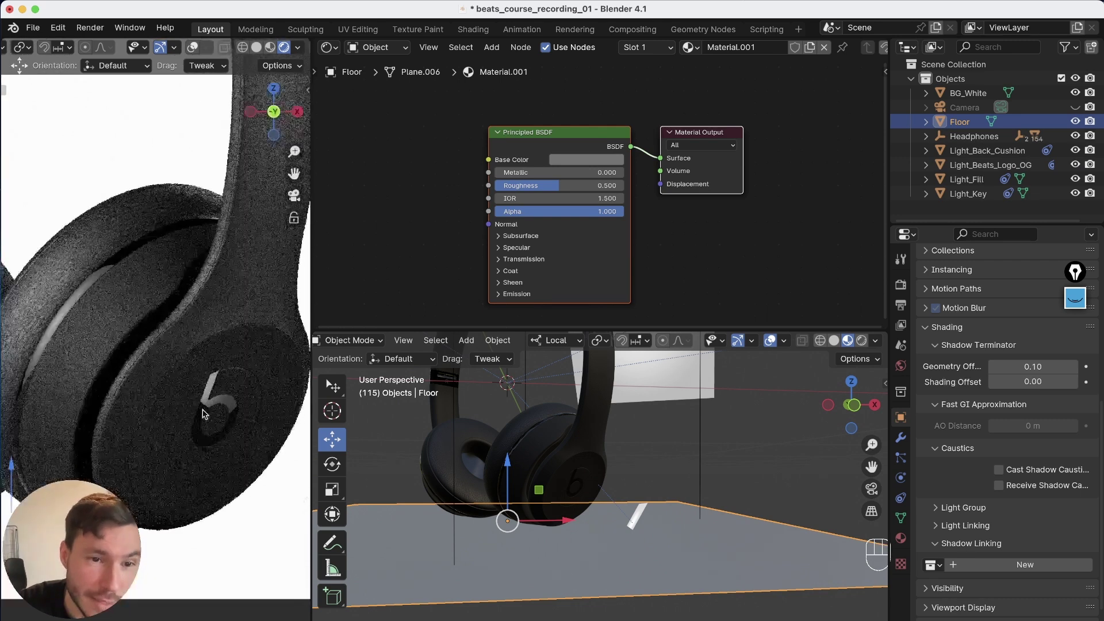
{"action": "left_click_drag", "start_coordinate": [509, 469], "coordinate": [516, 444]}
{"action": "middle_click_drag", "start_coordinate": [617, 524], "coordinate": [650, 509], "text": "ctrl"}
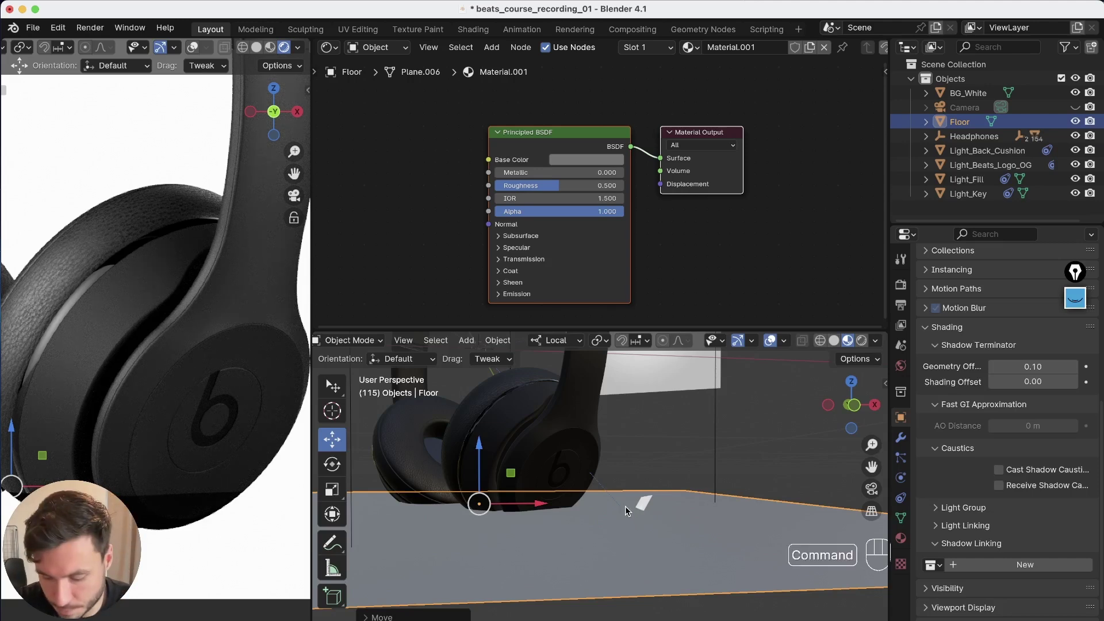
{"action": "key", "text": "super+z"}
{"action": "middle_click_drag", "start_coordinate": [557, 459], "coordinate": [560, 443], "text": "alt"}
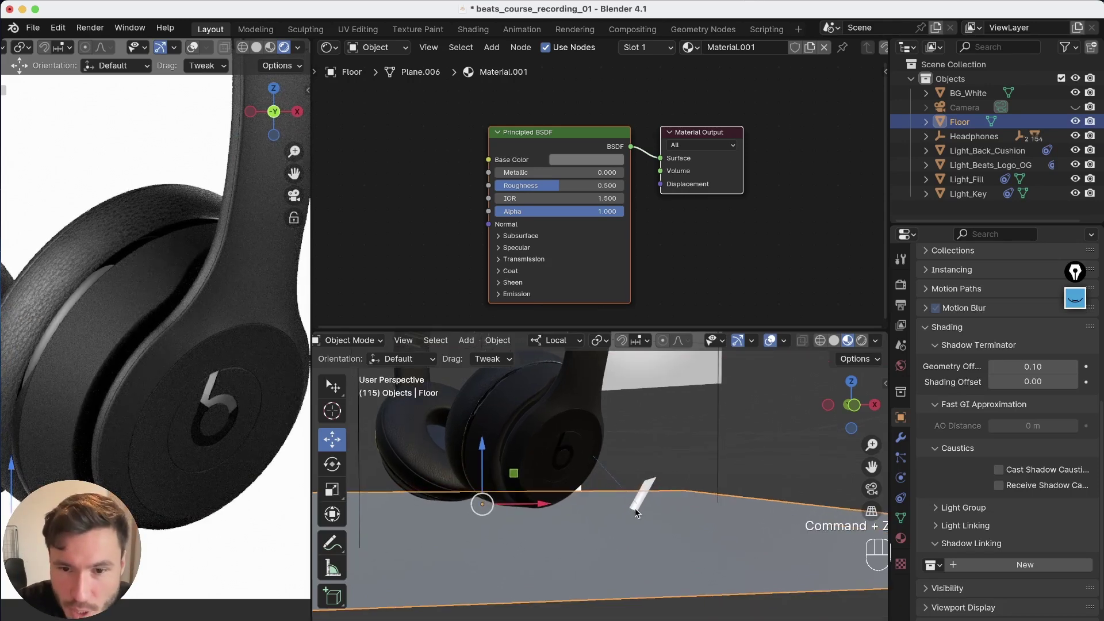
Try moving the Light_Beats_Logo_OG plane along its local Z axis and undo the move.
{"action": "right_click_drag", "start_coordinate": [201, 410], "coordinate": [210, 395], "text": "alt"}
{"action": "left_click_drag", "start_coordinate": [535, 463], "coordinate": [566, 512], "text": "alt"}
{"action": "left_click", "coordinate": [633, 504]}
{"action": "left_click_drag", "start_coordinate": [677, 536], "coordinate": [642, 511]}
{"action": "key", "text": "super+z"}
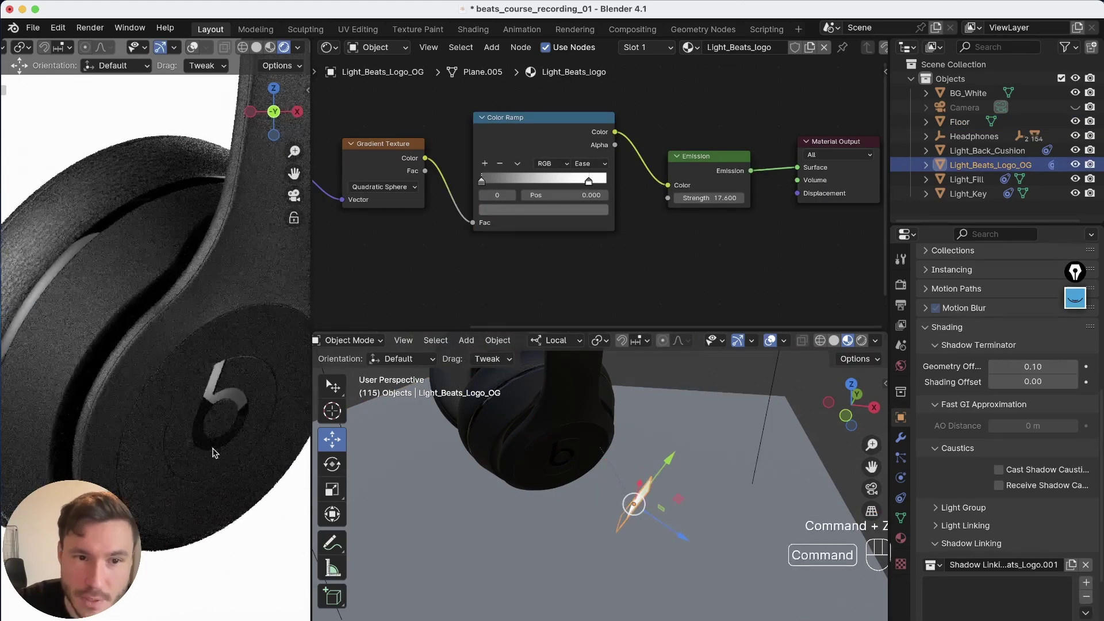
Hide the Floor to inspect the reflection on the ear cup logo without it, and show the Floor again.
{"action": "left_click", "coordinate": [497, 495]}
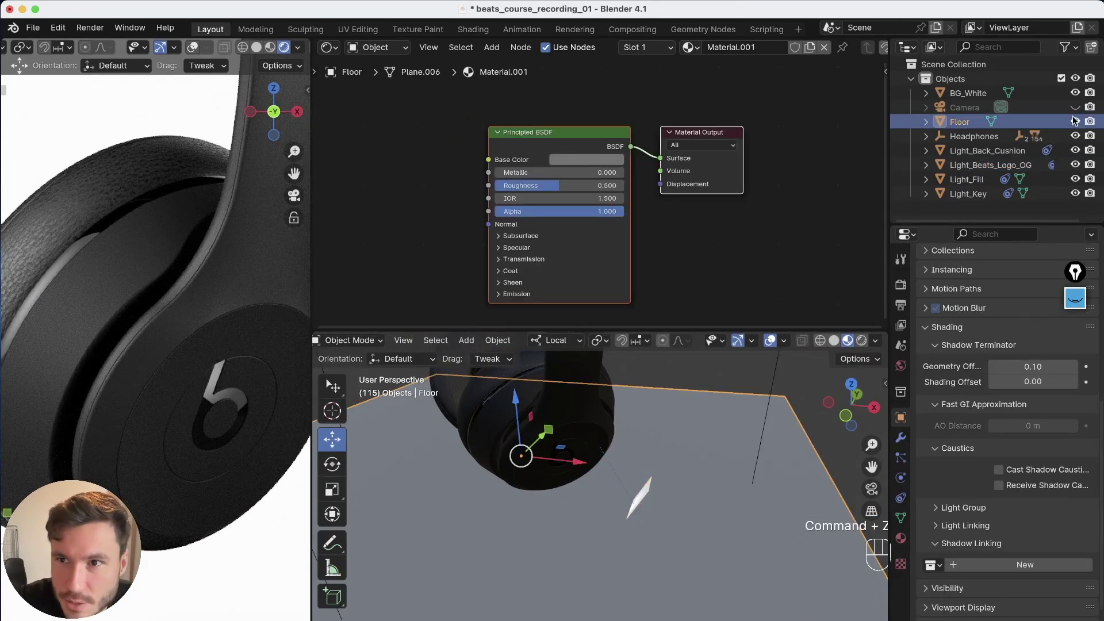
{"action": "key", "text": "h"}
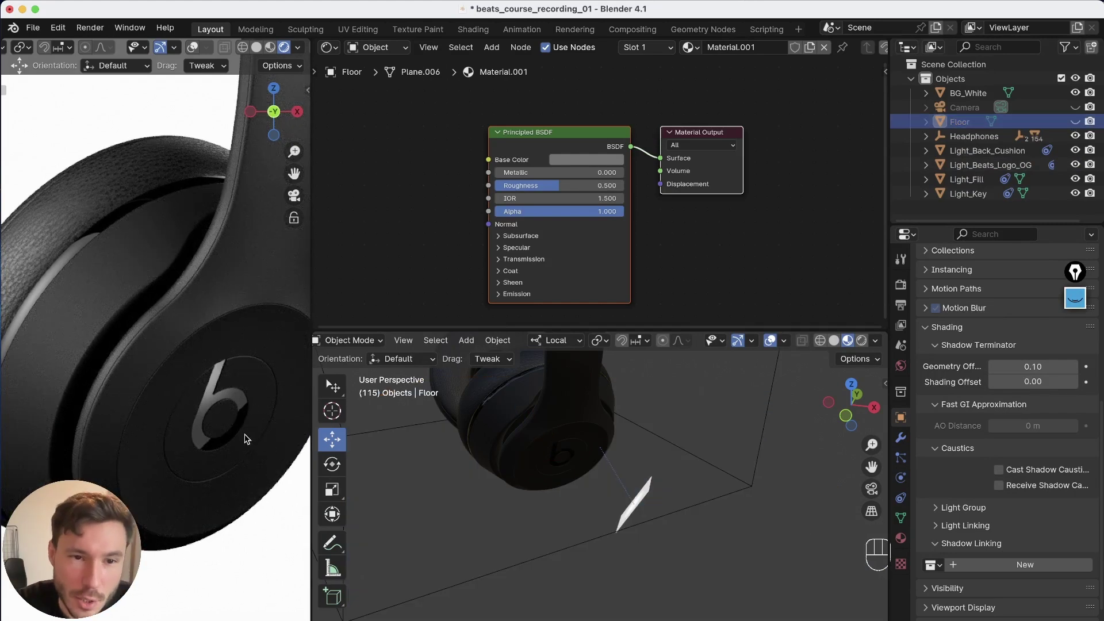
{"action": "left_click", "coordinate": [210, 403]}
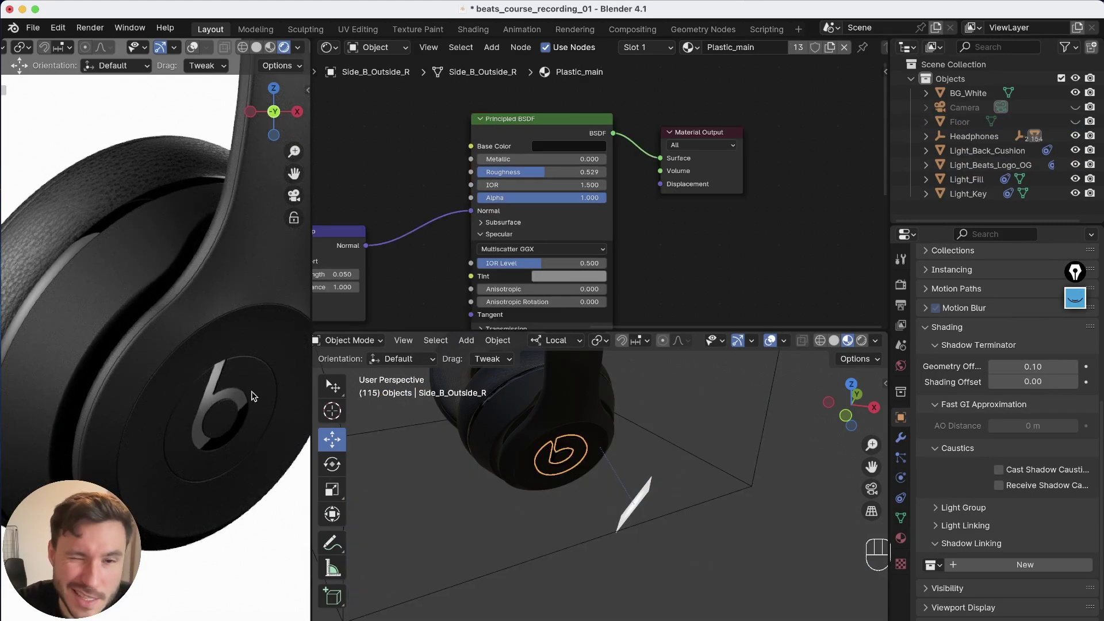
{"action": "left_click", "coordinate": [716, 470]}
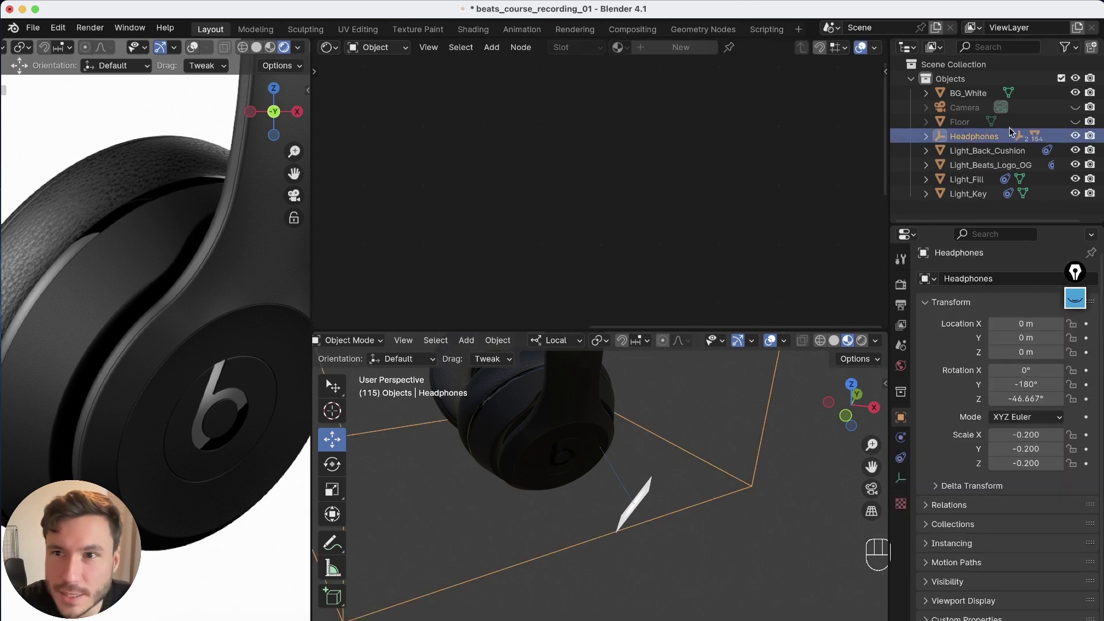
{"action": "left_click", "coordinate": [1075, 121]}
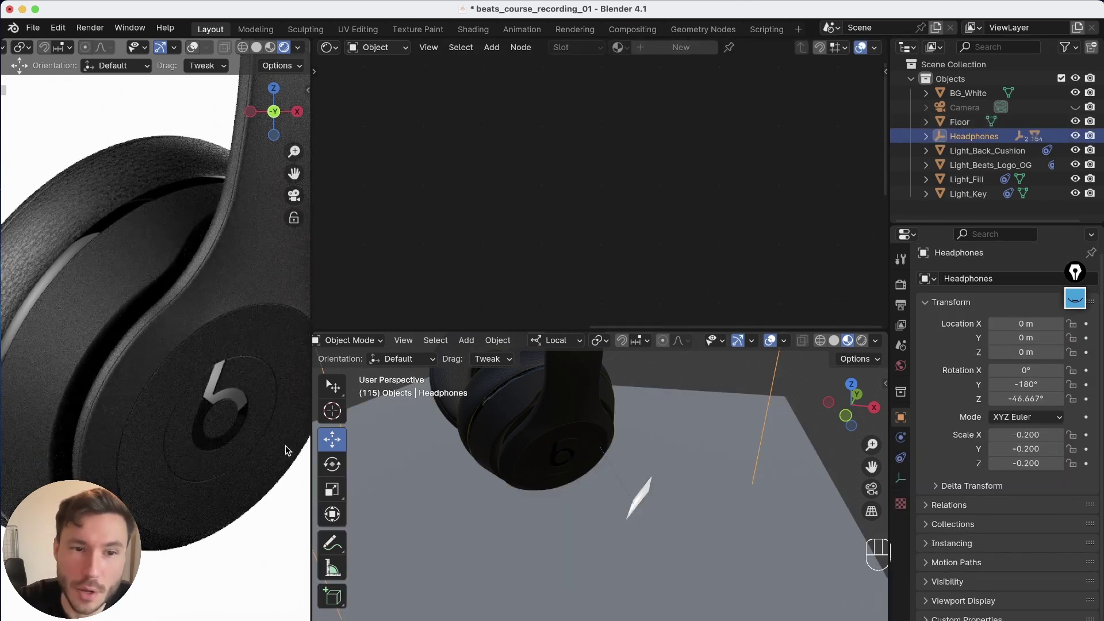
Toggle the Floor's visibility off and on to compare how it affects the shading of both ear cups.
{"action": "middle_click_drag", "start_coordinate": [205, 483], "coordinate": [296, 398], "text": "alt"}
{"action": "middle_click_drag", "start_coordinate": [145, 425], "coordinate": [171, 439], "text": "alt"}
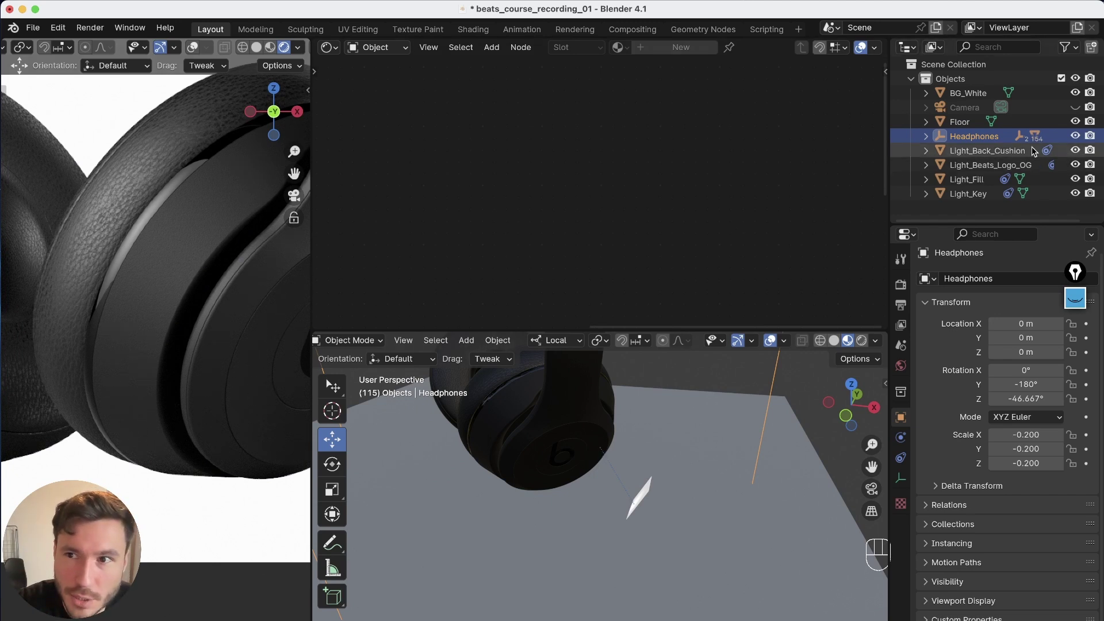
{"action": "left_click", "coordinate": [1076, 136]}
{"action": "left_click", "coordinate": [1075, 136]}
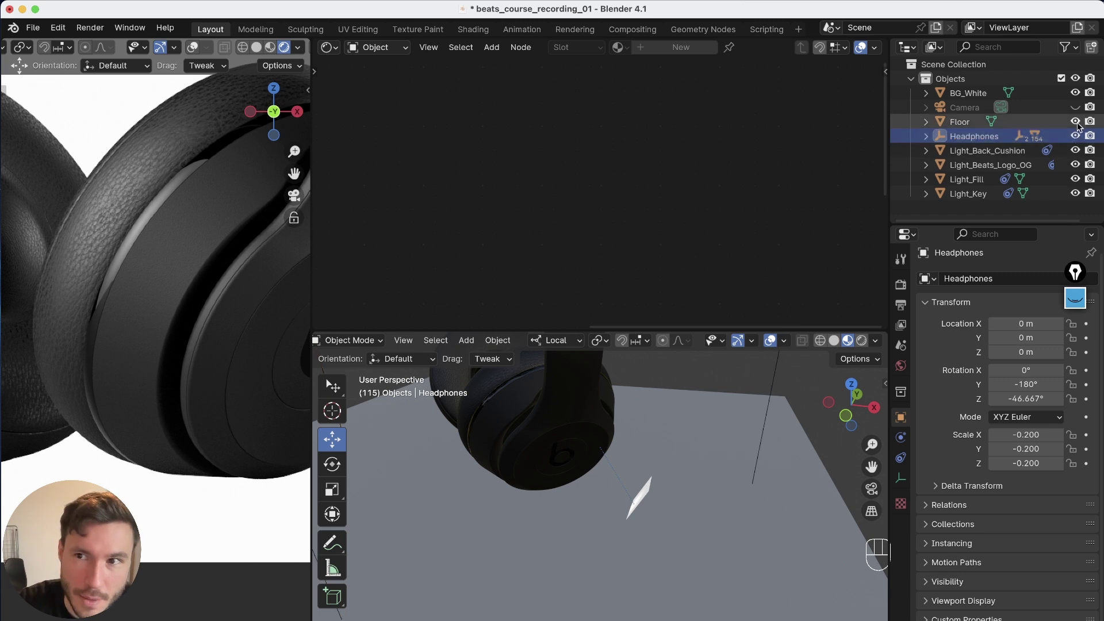
{"action": "left_click", "coordinate": [1075, 121]}
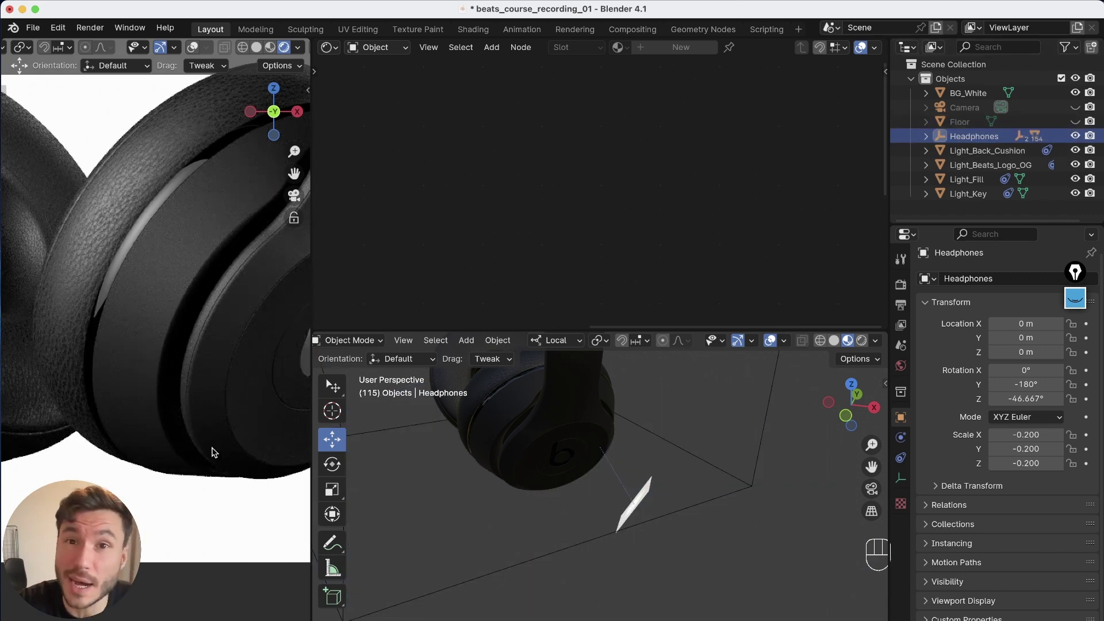
{"action": "left_click", "coordinate": [1076, 121]}
{"action": "middle_click_drag", "start_coordinate": [126, 445], "coordinate": [445, 418], "text": "alt"}
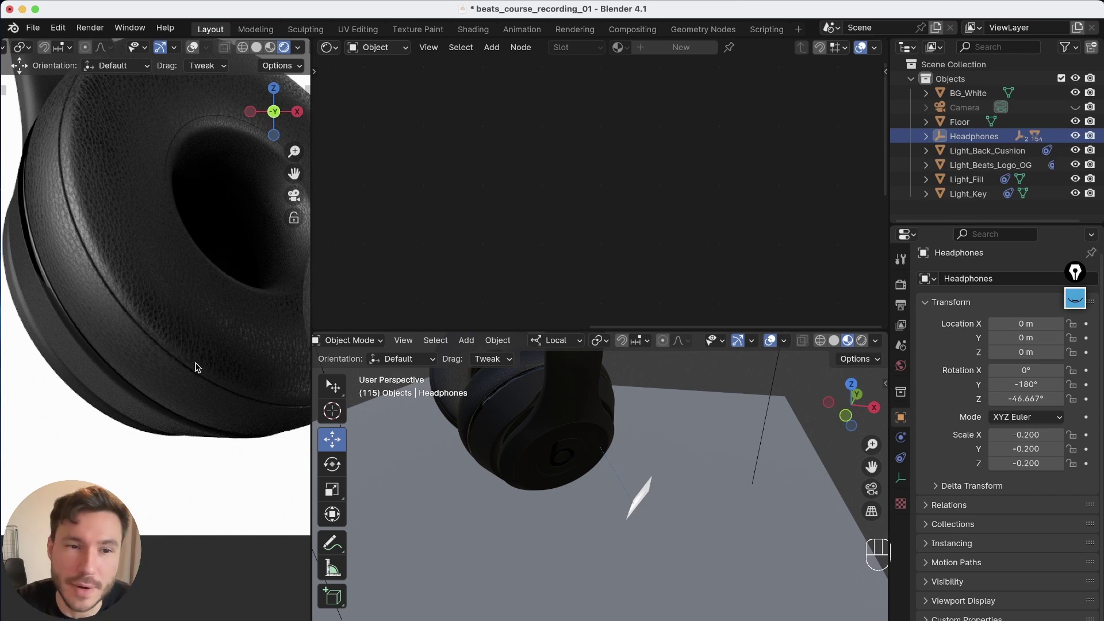
{"action": "left_click_drag", "start_coordinate": [213, 390], "coordinate": [193, 420], "text": "alt"}
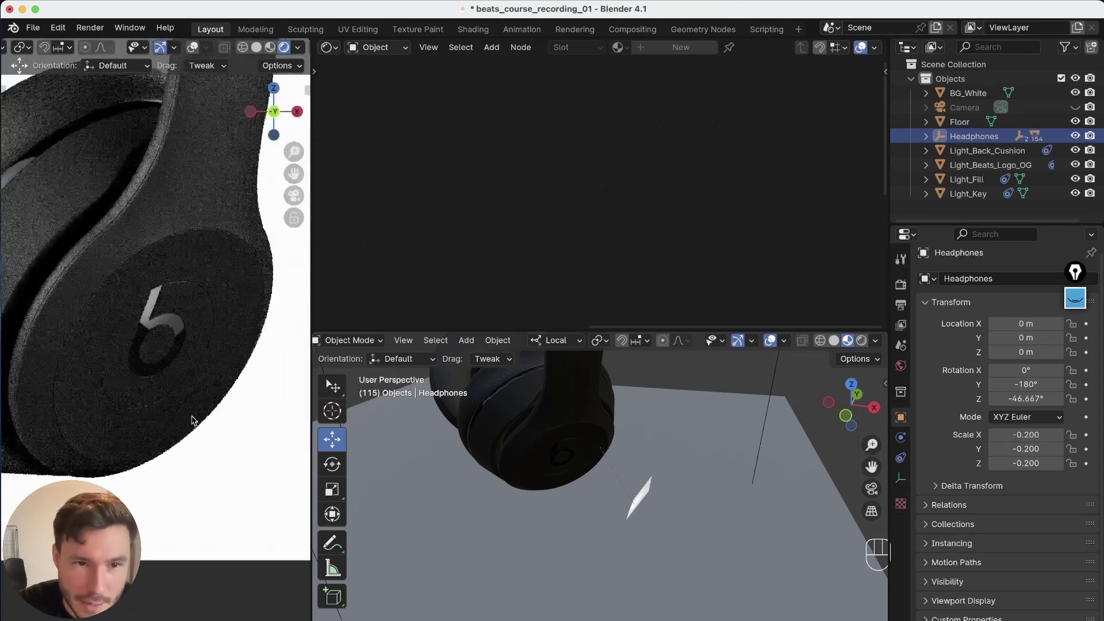
Add the Floor to the Light_Beats_Logo_OG plane's Shadow Linking collection and uncheck it so it no longer blocks that light.
{"action": "left_click_drag", "start_coordinate": [664, 504], "coordinate": [608, 483], "text": "alt"}
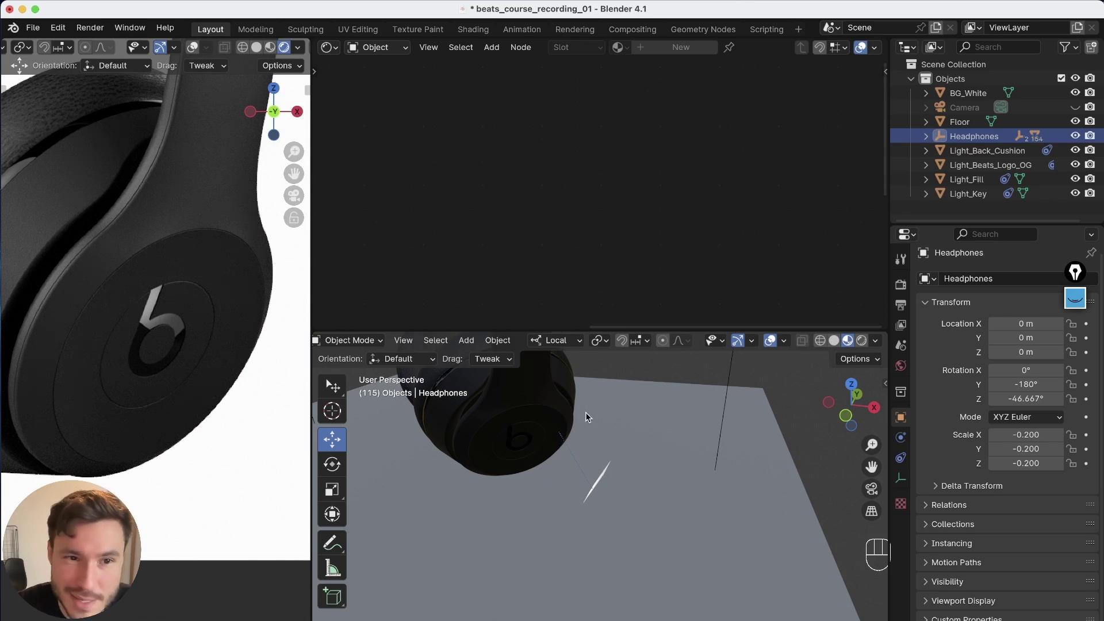
{"action": "left_click_drag", "start_coordinate": [586, 417], "coordinate": [621, 512], "text": "alt"}
{"action": "left_click", "coordinate": [578, 490]}
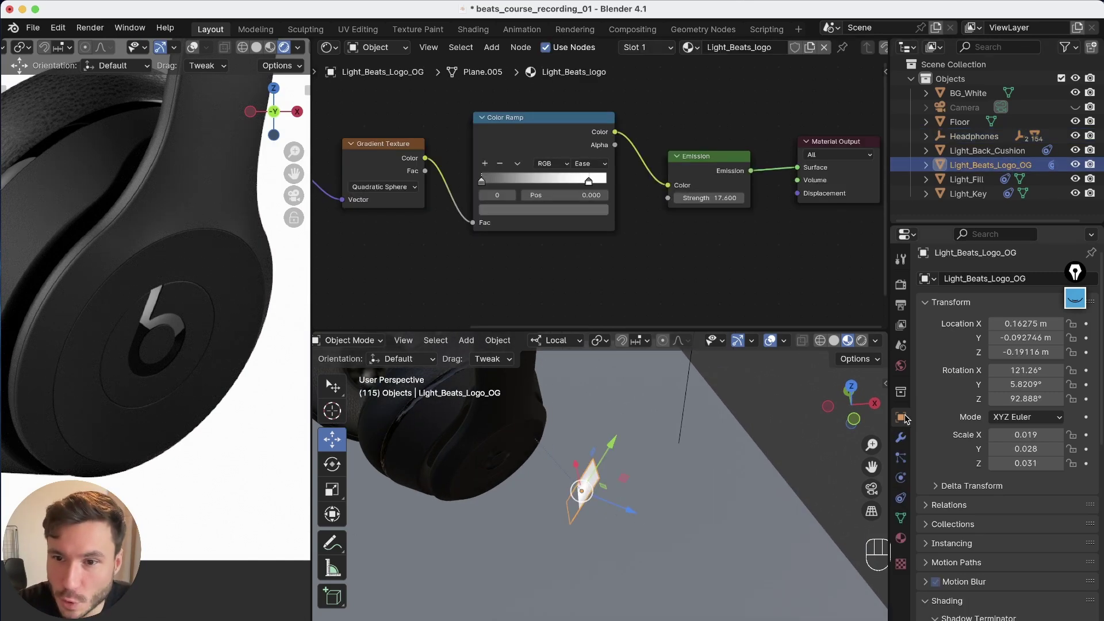
{"action": "scroll", "coordinate": [938, 490], "scroll_direction": "down", "scroll_amount": 12}
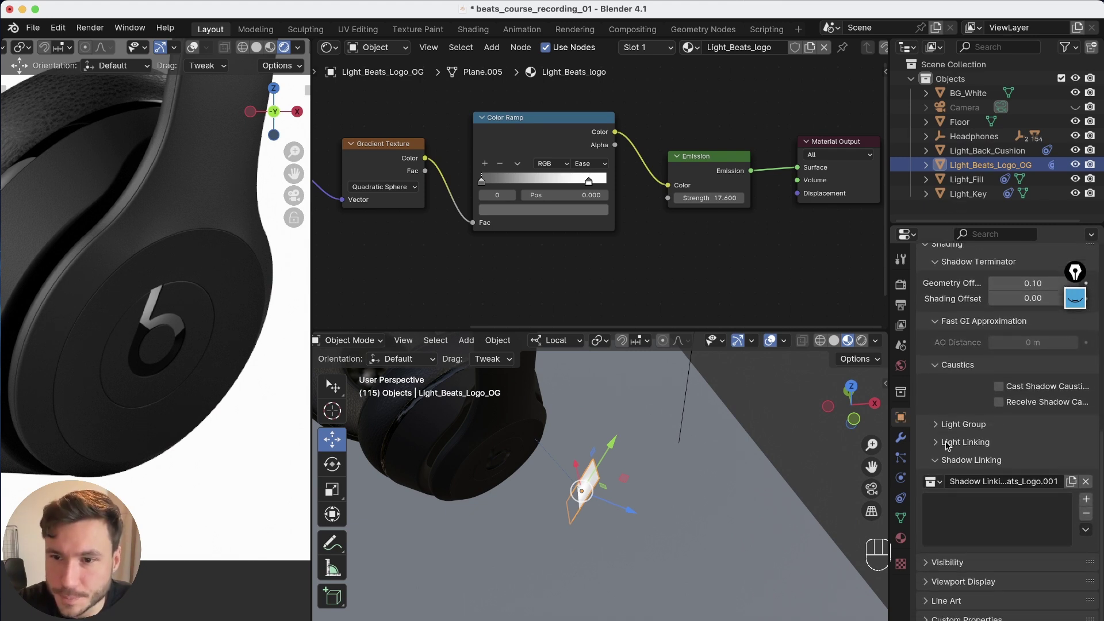
{"action": "left_click", "coordinate": [939, 461]}
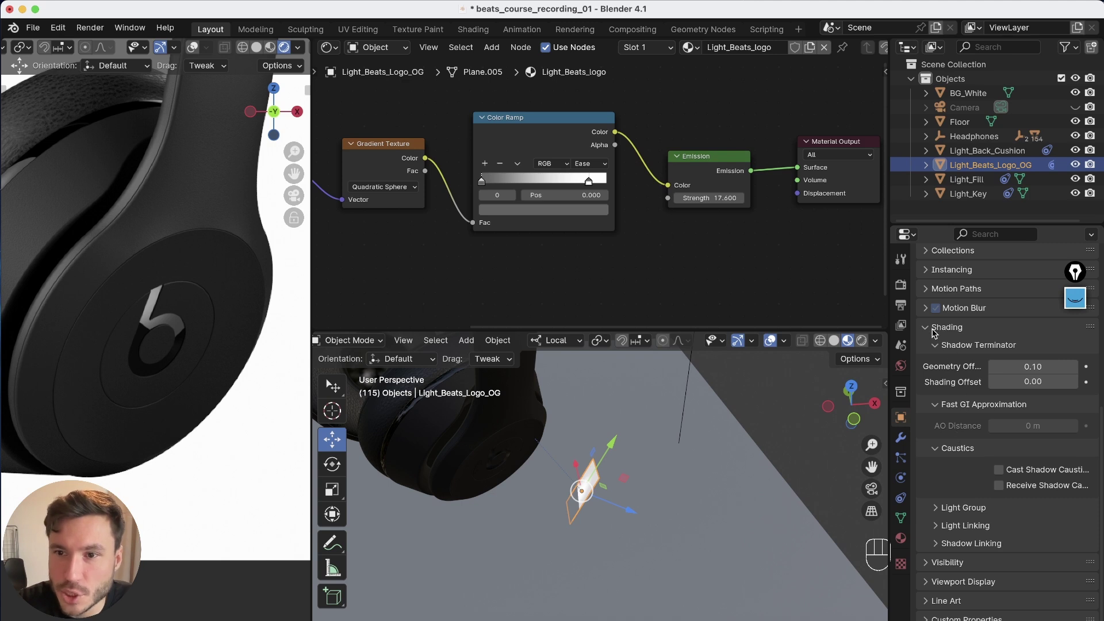
{"action": "left_click", "coordinate": [959, 545]}
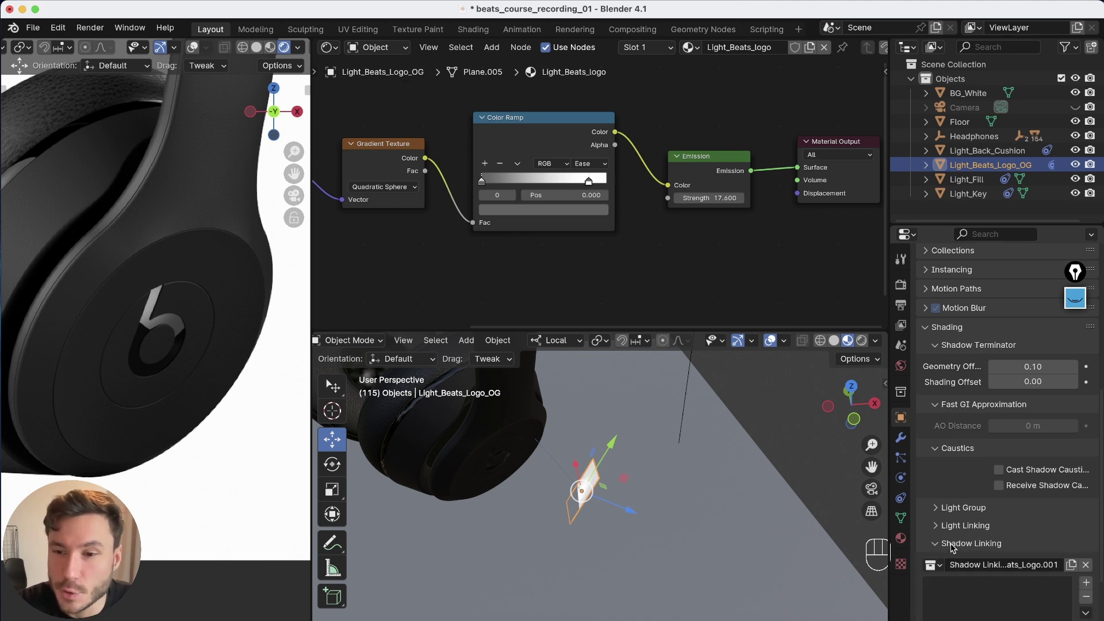
{"action": "scroll", "coordinate": [978, 517], "scroll_direction": "down", "scroll_amount": 3}
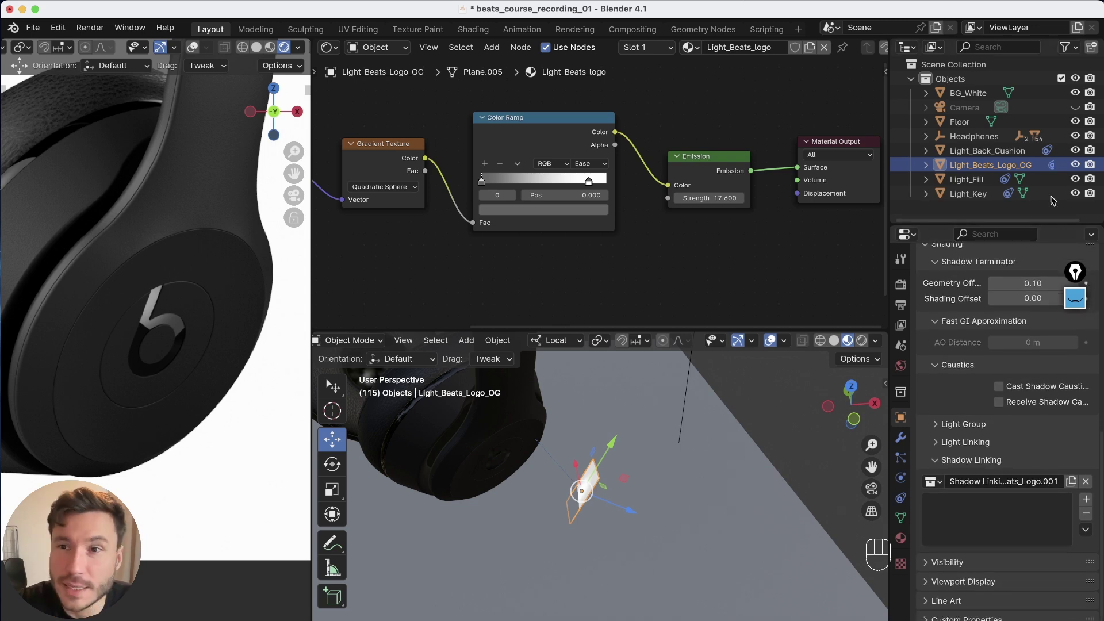
{"action": "left_click_drag", "start_coordinate": [960, 122], "coordinate": [976, 520]}
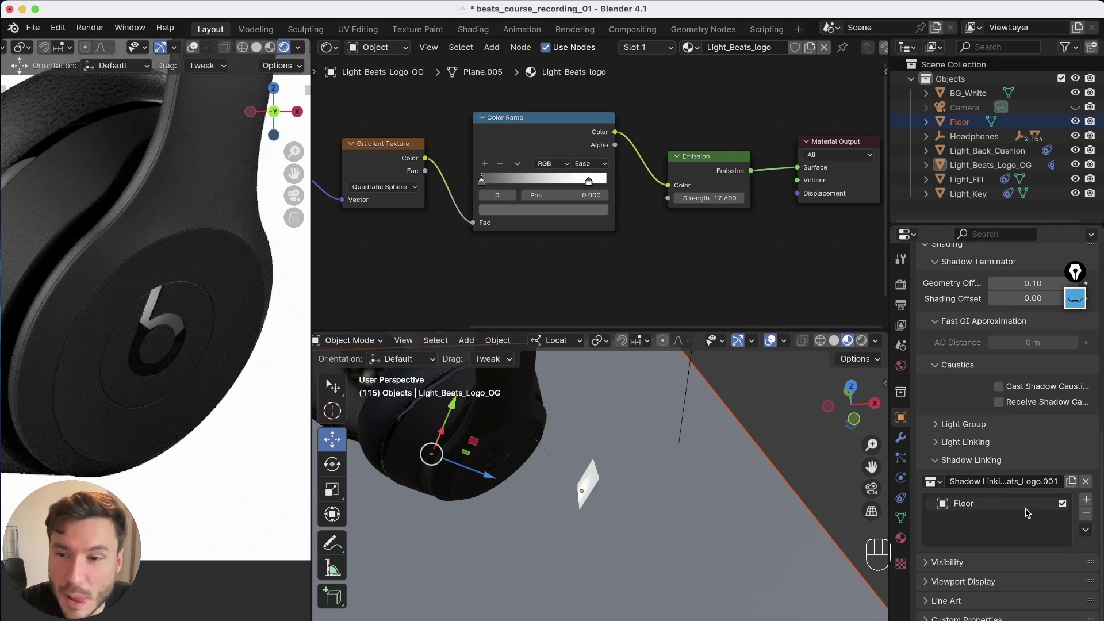
{"action": "left_click", "coordinate": [1063, 504]}
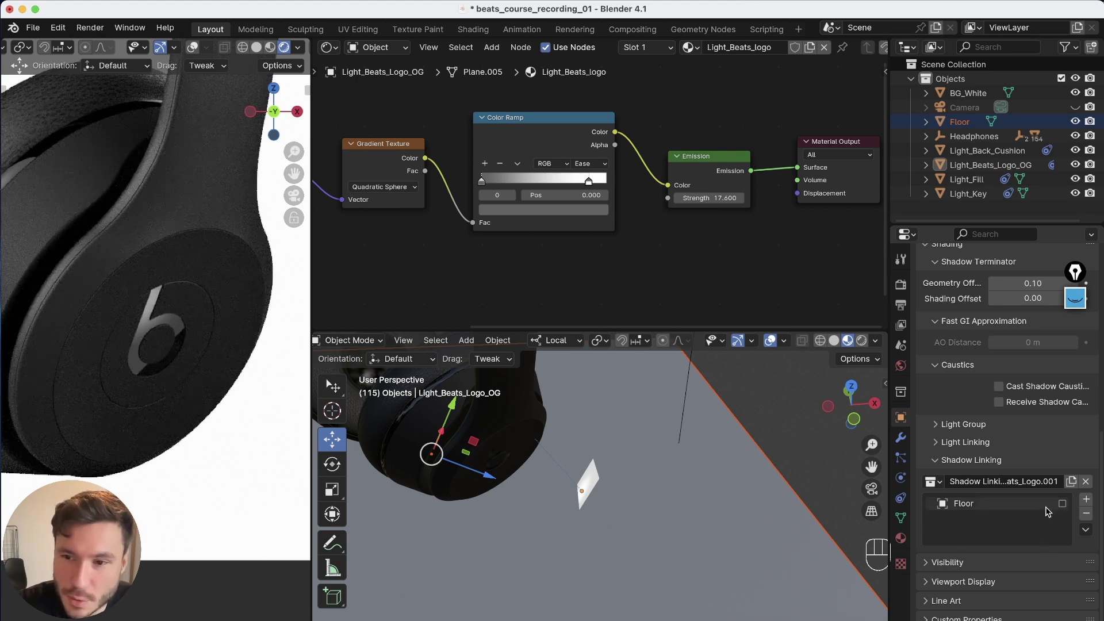
Examine the shading of the ear cups and the ear cup logo from several angles with the Floor excluded from shadow linking.
{"action": "scroll", "coordinate": [535, 469], "scroll_direction": "down", "scroll_amount": 4}
{"action": "middle_click_drag", "start_coordinate": [549, 485], "coordinate": [569, 476], "text": "alt"}
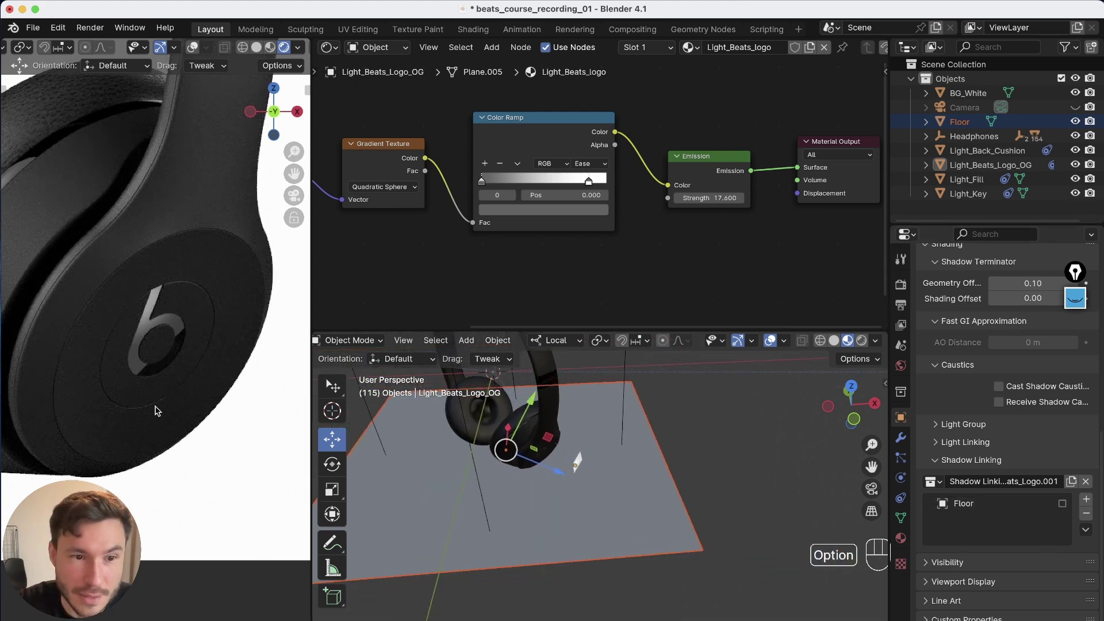
{"action": "scroll", "coordinate": [155, 409], "scroll_direction": "down", "scroll_amount": 2}
{"action": "middle_click_drag", "start_coordinate": [38, 438], "coordinate": [126, 413], "text": "alt"}
{"action": "scroll", "coordinate": [128, 413], "scroll_direction": "up", "scroll_amount": 4}
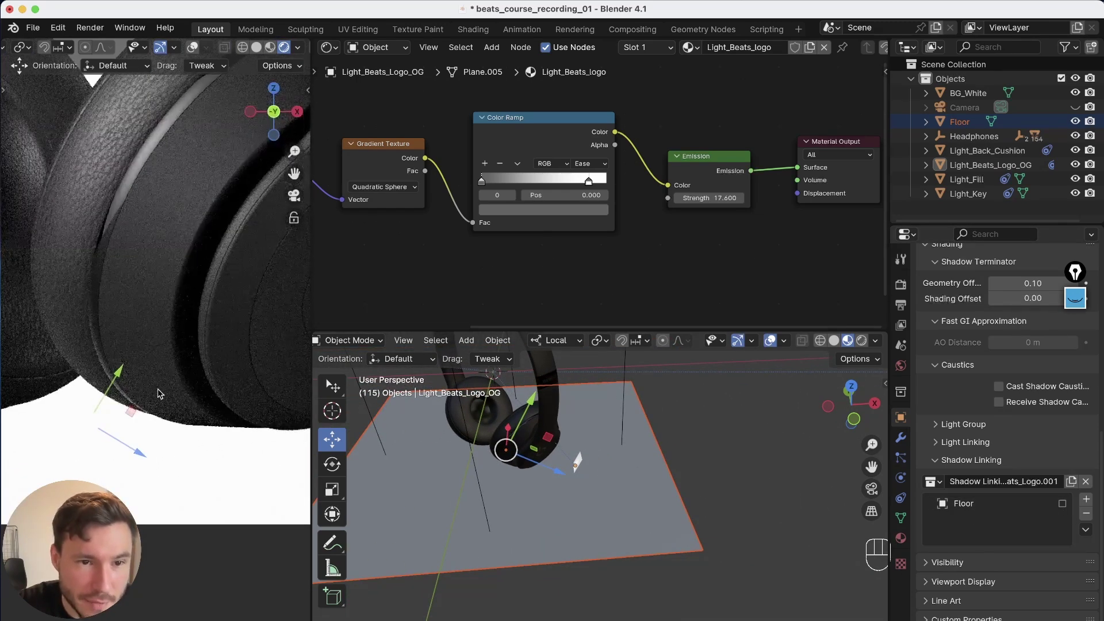
{"action": "middle_click_drag", "start_coordinate": [241, 407], "coordinate": [32, 446], "text": "alt"}
Try moving the Floor slightly upward along its Z axis beneath the headphones and undo the move.
{"action": "left_click", "coordinate": [554, 500]}
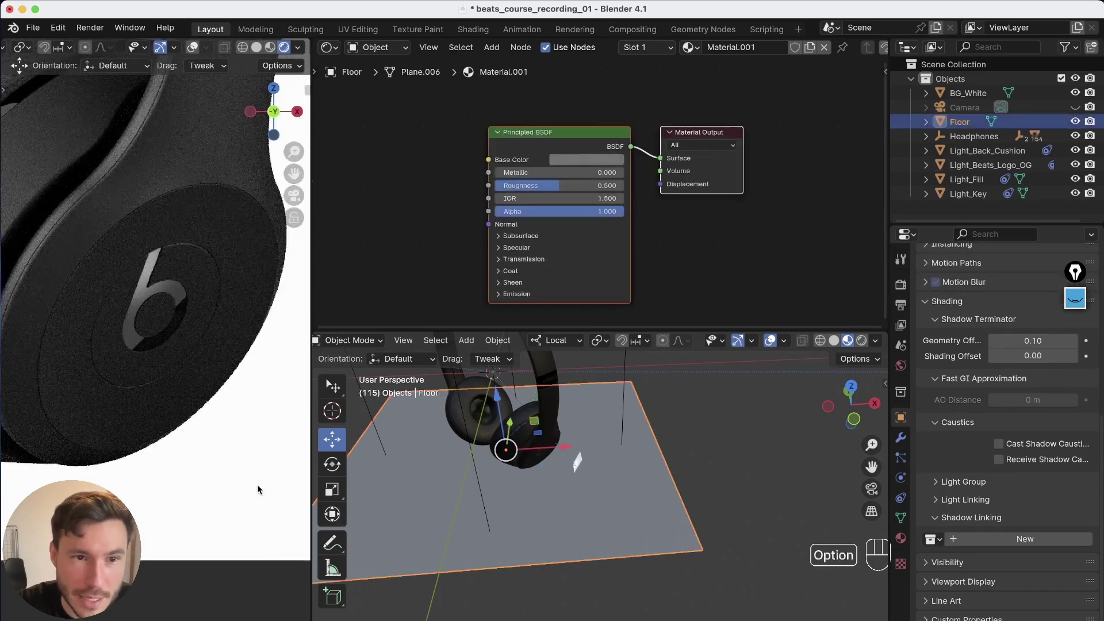
{"action": "middle_click_drag", "start_coordinate": [195, 464], "coordinate": [186, 455], "text": "alt"}
{"action": "key", "text": "g"}
{"action": "key", "text": "z"}
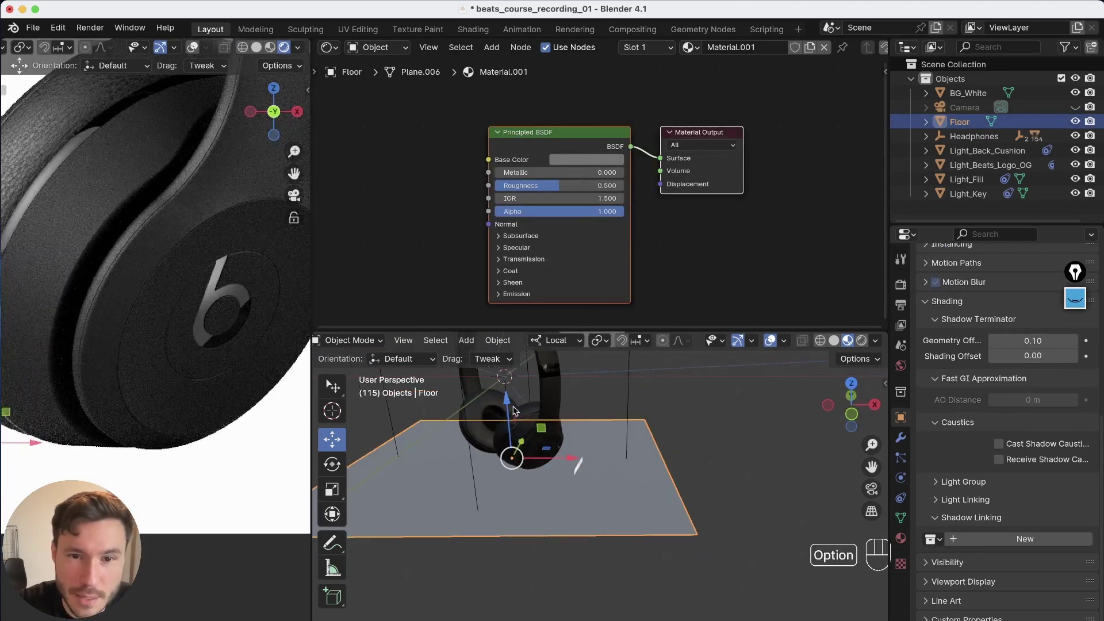
{"action": "left_click_drag", "start_coordinate": [509, 421], "coordinate": [515, 405]}
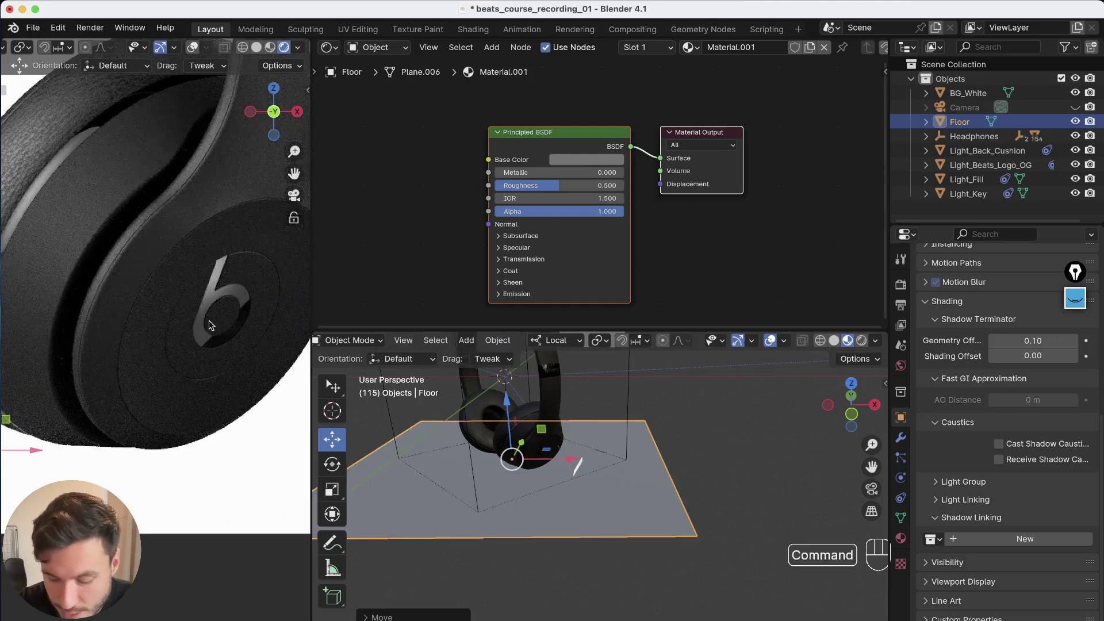
{"action": "key", "text": "super+z"}
Check the Shadow Linking settings of the Light_Beats_Logo_OG plane and of the Floor.
{"action": "right_click_drag", "start_coordinate": [589, 460], "coordinate": [585, 442], "text": "alt"}
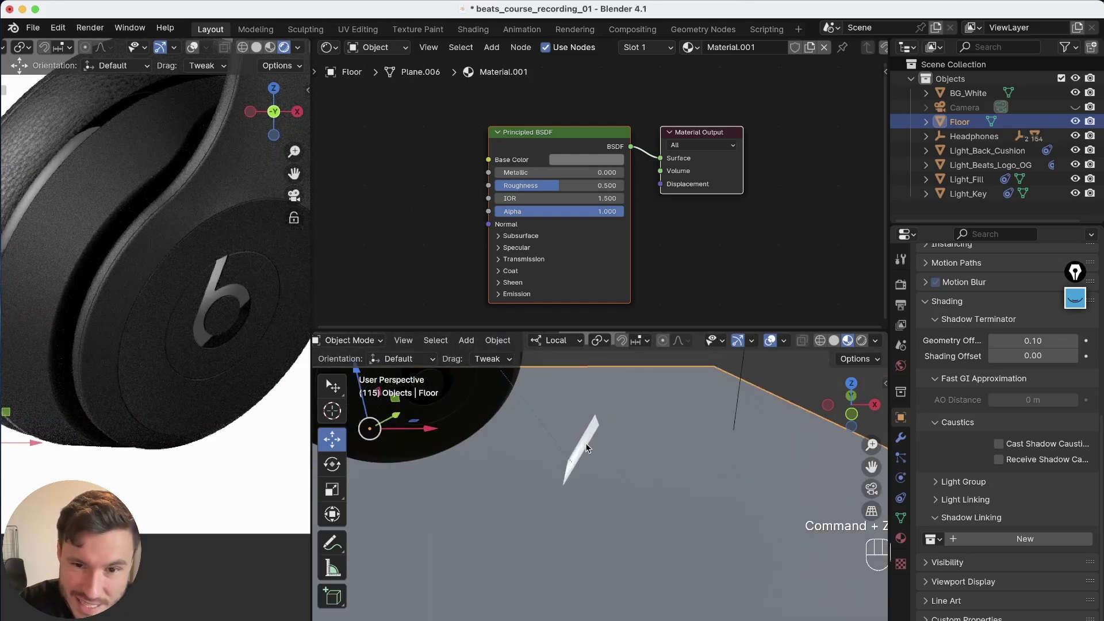
{"action": "left_click", "coordinate": [581, 447]}
{"action": "middle_click_drag", "start_coordinate": [599, 464], "coordinate": [627, 511]}
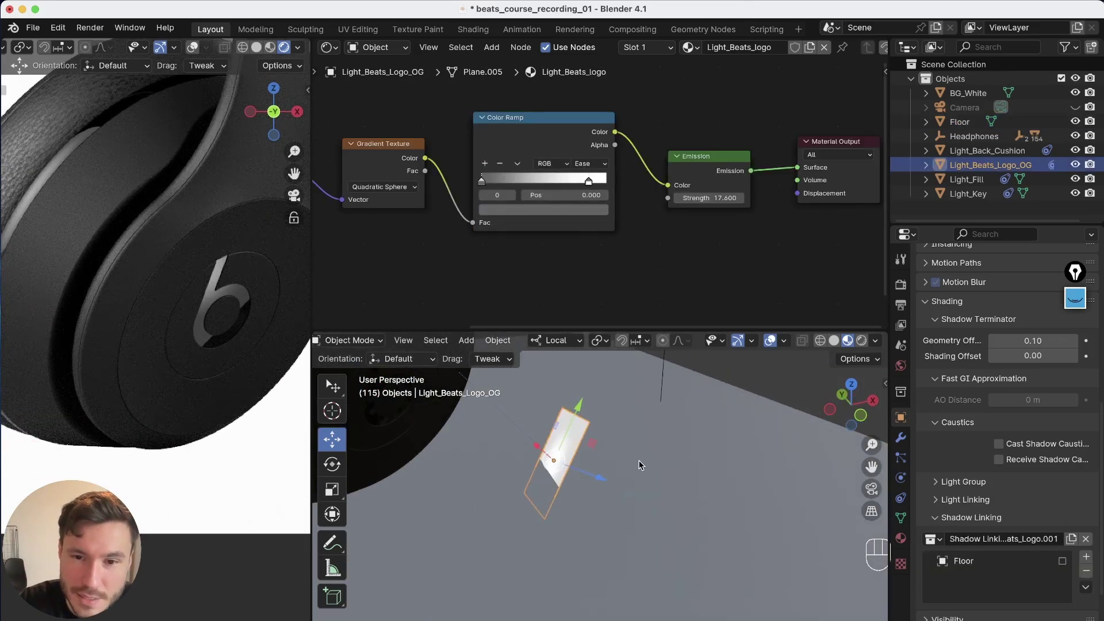
{"action": "left_click", "coordinate": [690, 473]}
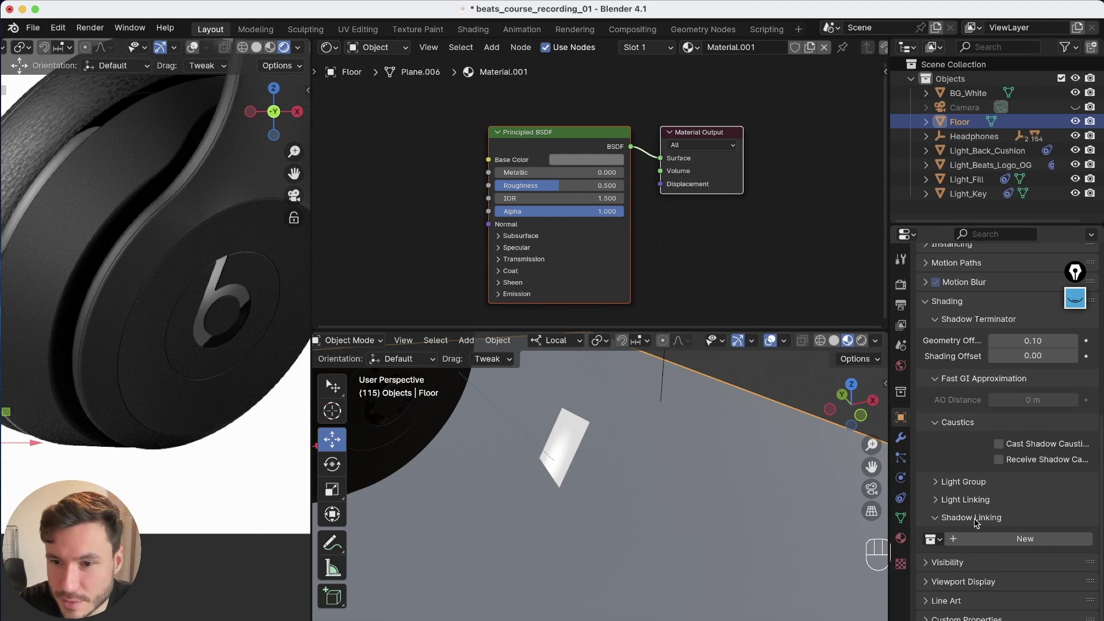